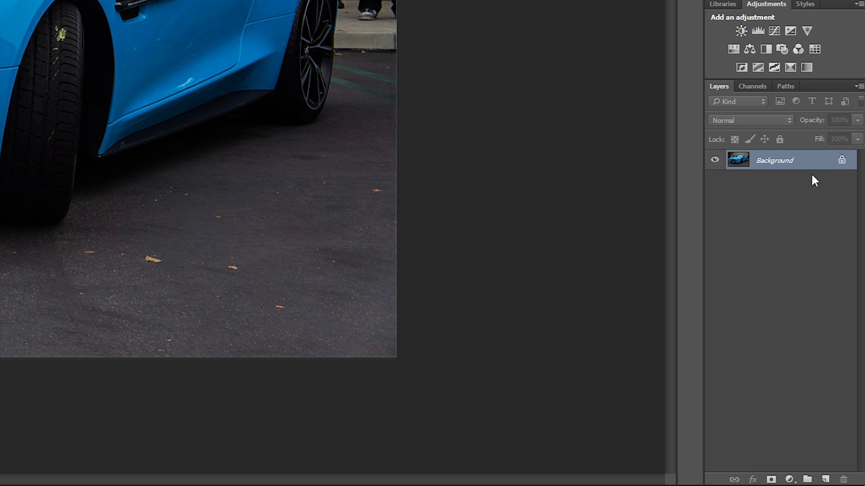
Step: Duplicate the Background layer and hide the original
key("ctrl+j")
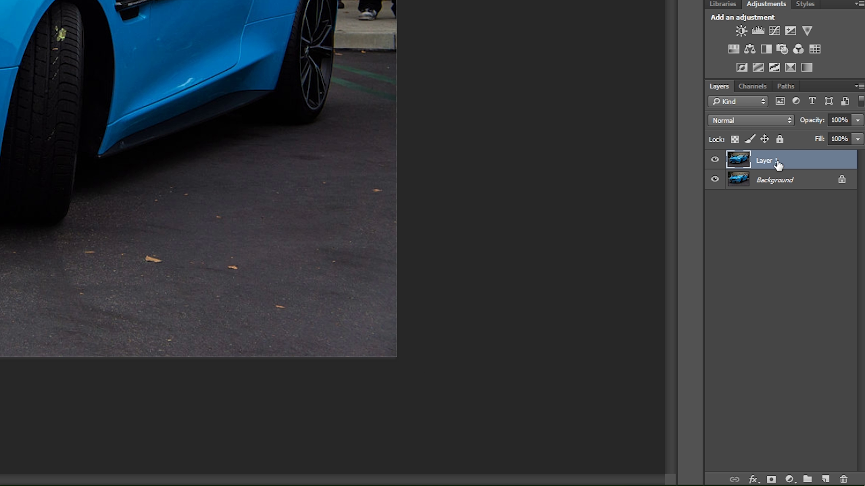
left_click(715, 180)
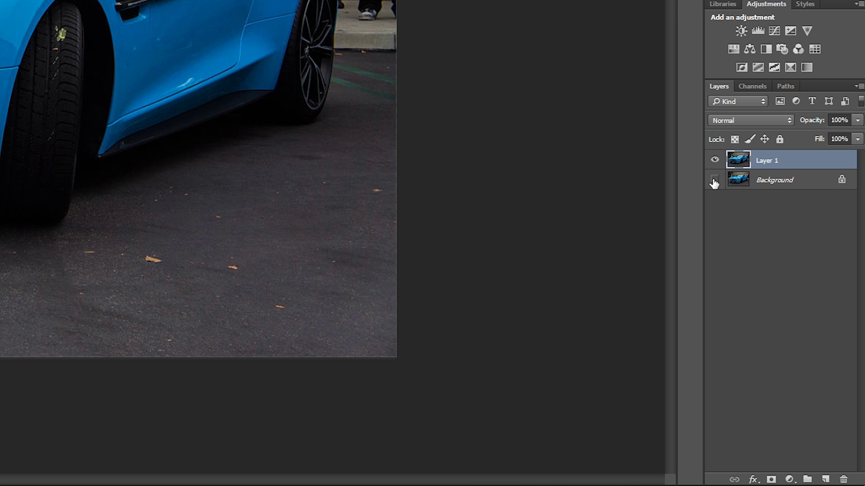
Step: Rename the duplicated layer as Colour Change and add a layer mask to it
left_click(769, 164, "ctrl")
left_click(765, 165)
double_click(766, 161)
type("Colo")
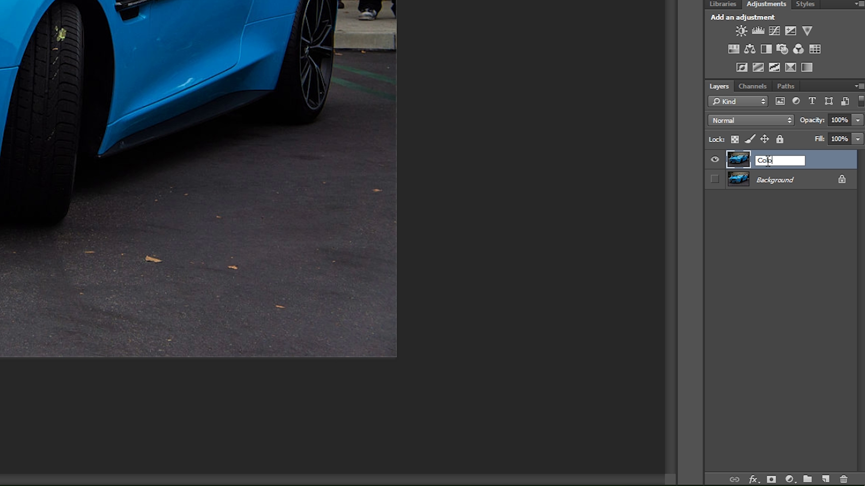
type("ur Change")
key("Return")
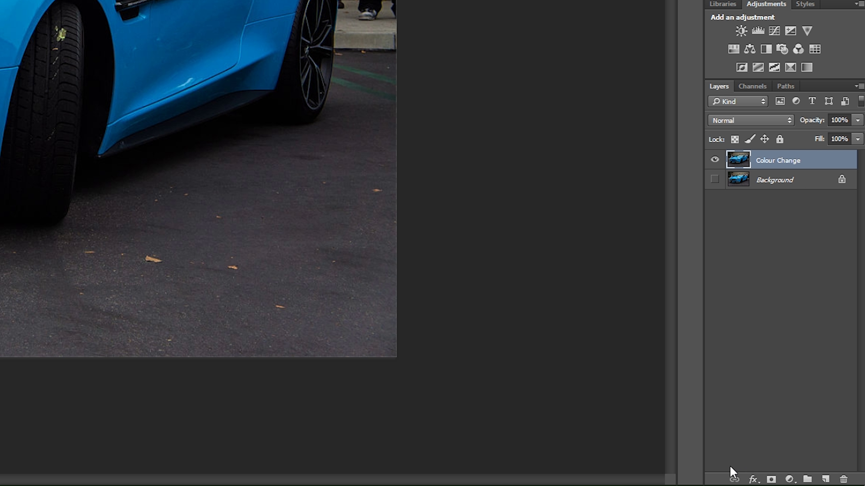
left_click(772, 480)
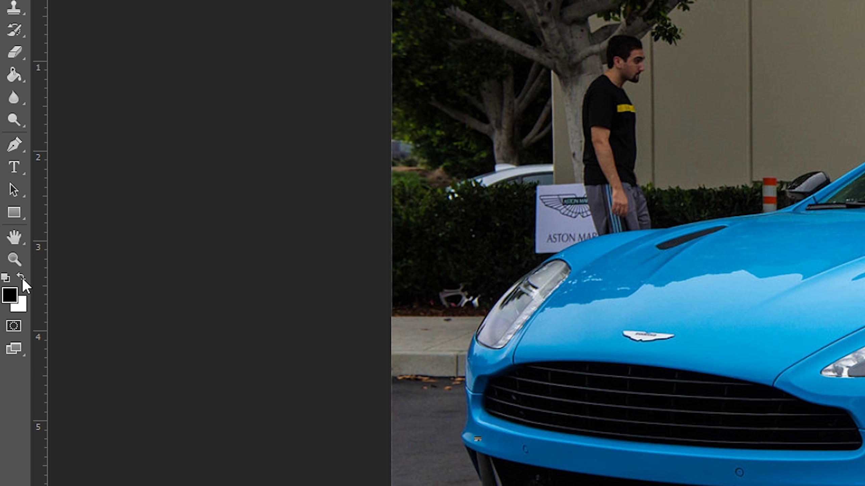
Step: Set the foreground color to black and the background color to white
left_click(22, 278)
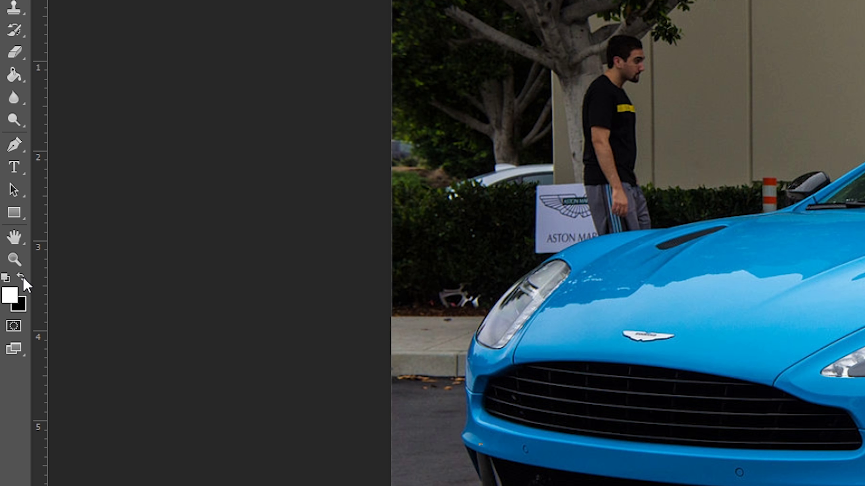
left_click(10, 294)
left_click(459, 202)
left_click_drag(453, 198, 440, 150)
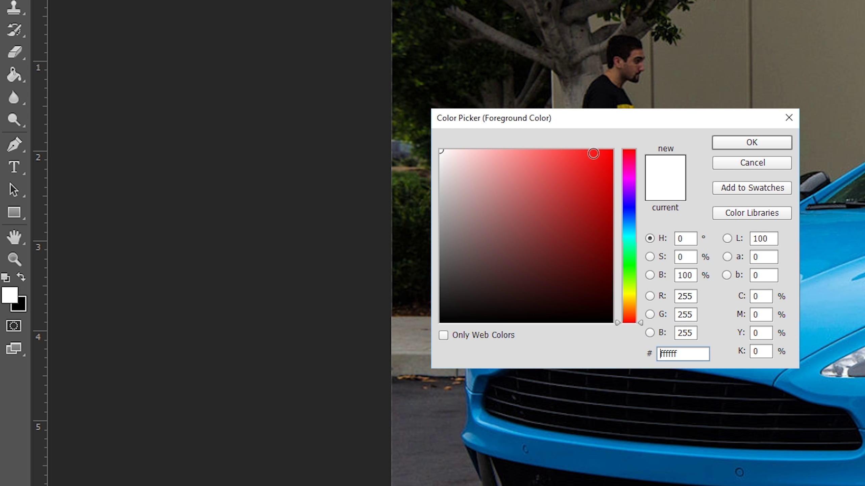
left_click(751, 142)
left_click(22, 277)
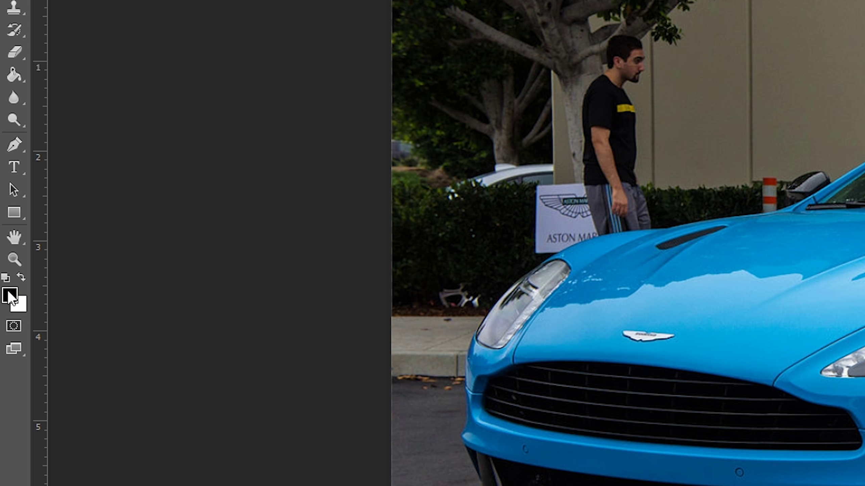
left_click(9, 295)
left_click(773, 145)
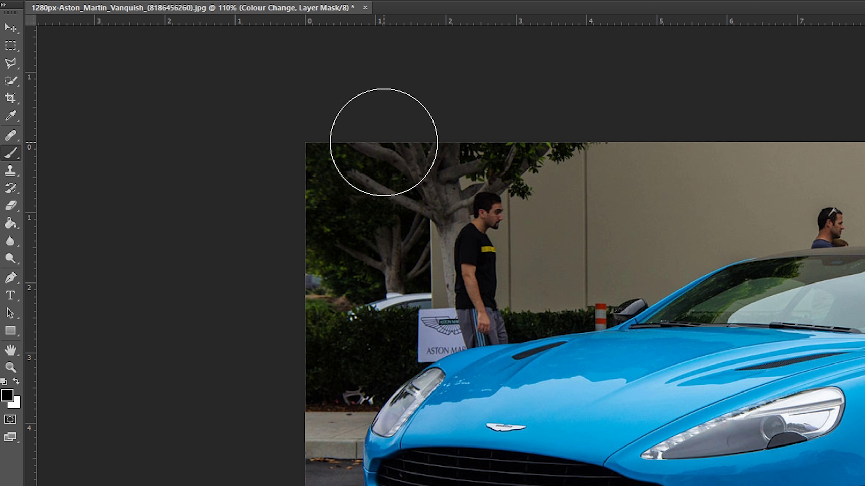
Step: Paint black on the mask over the trees and wall, and restore the hidden area with white
mouse_move(468, 124)
left_mouse_down()
mouse_move(314, 222)
mouse_move(267, 273)
mouse_move(583, 140)
left_mouse_up()
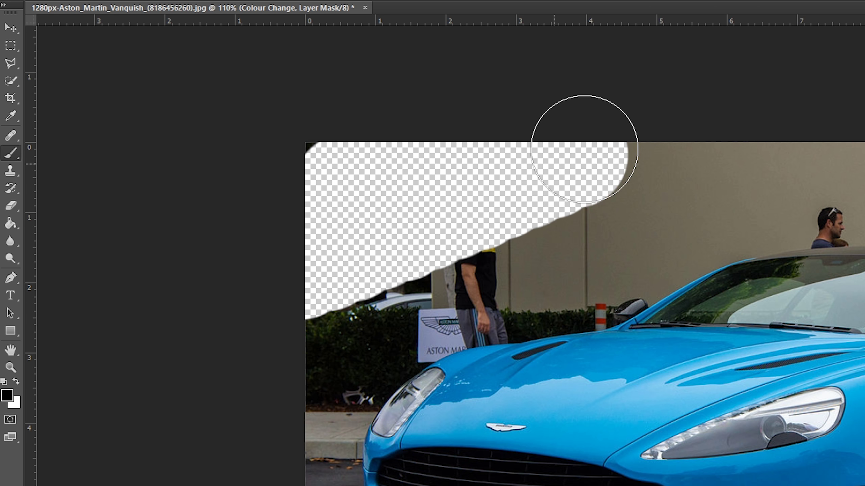
left_click(15, 382)
mouse_move(548, 158)
left_mouse_down()
mouse_move(621, 174)
mouse_move(476, 222)
mouse_move(282, 312)
mouse_move(293, 297)
mouse_move(577, 145)
mouse_move(280, 189)
left_mouse_up()
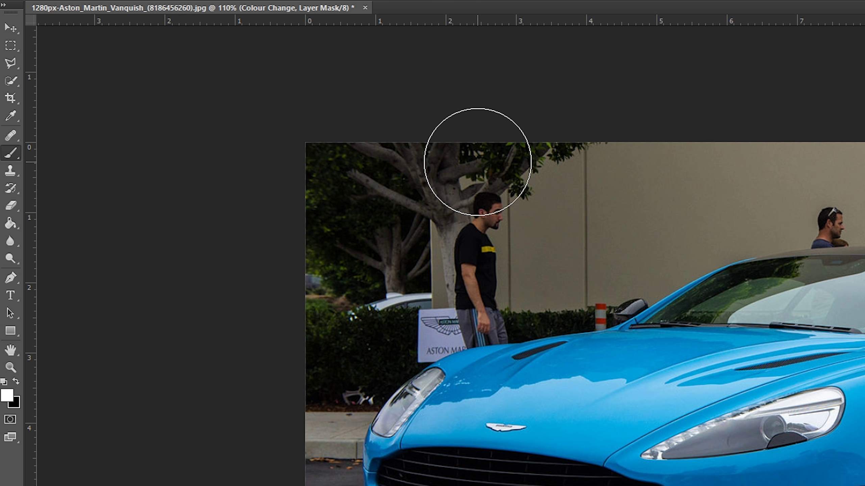
Step: Select the car's blue hood with the Quick Selection tool, including the darker reflections around the hood vent
left_click(11, 81)
right_click(12, 79)
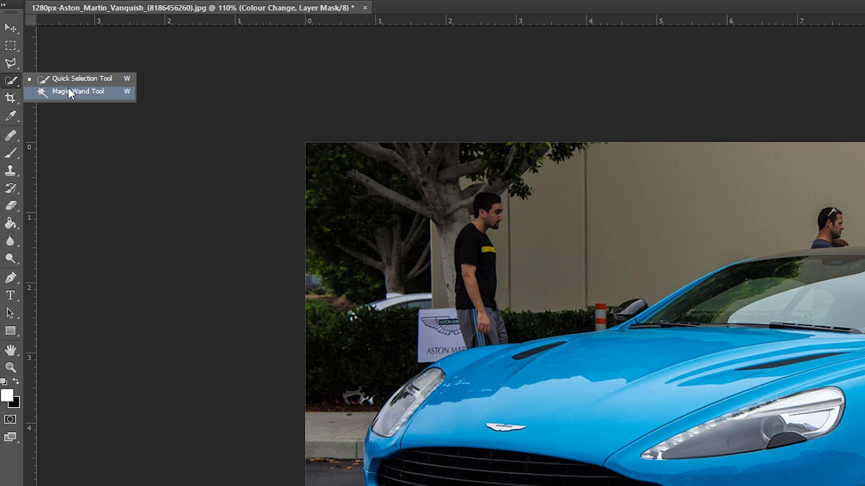
left_click(73, 79)
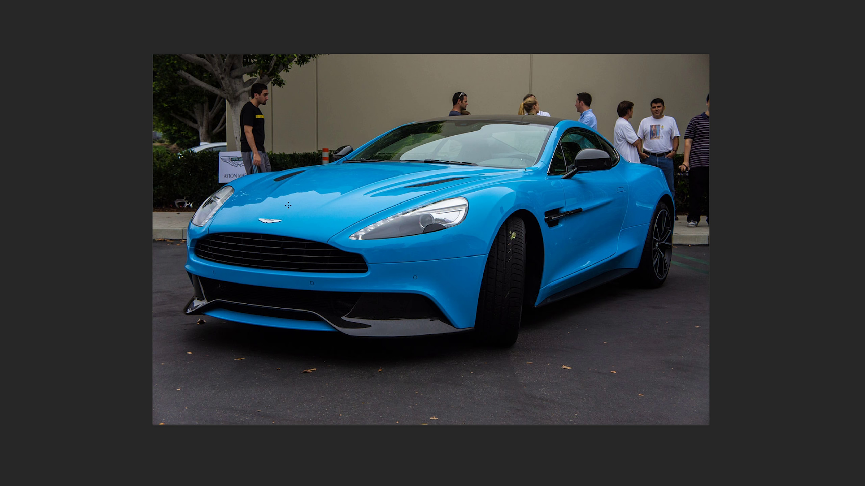
scroll(285, 204, "up", 10)
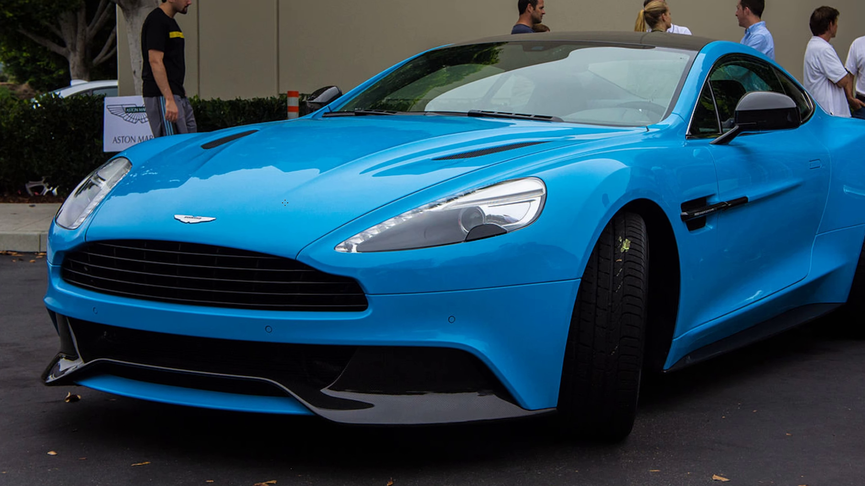
scroll(285, 203, "up", 3)
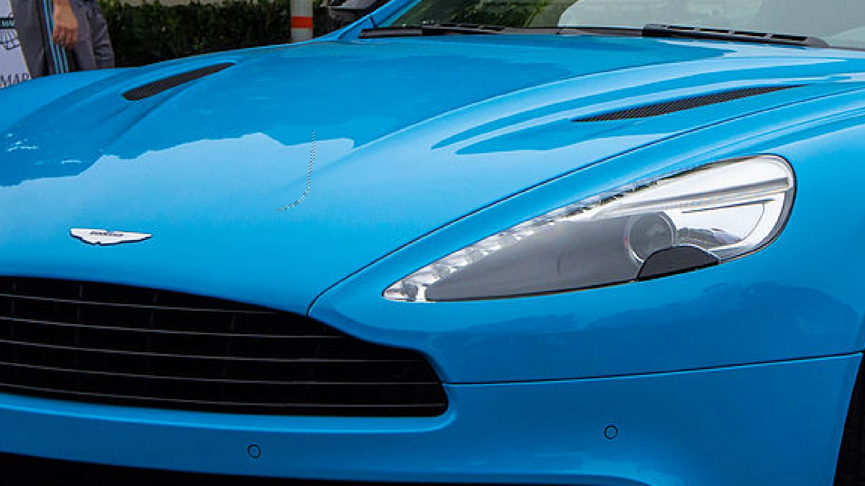
mouse_move(277, 210)
left_mouse_down()
mouse_move(316, 196)
mouse_move(292, 203)
left_mouse_up()
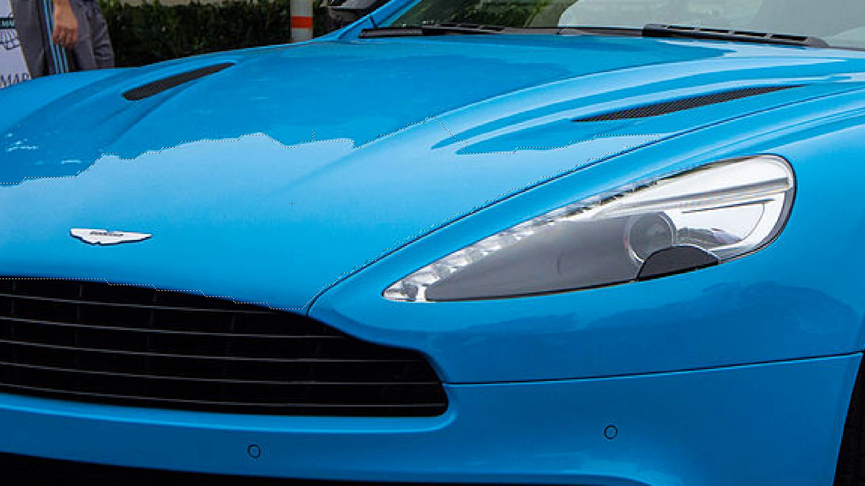
left_click(367, 135)
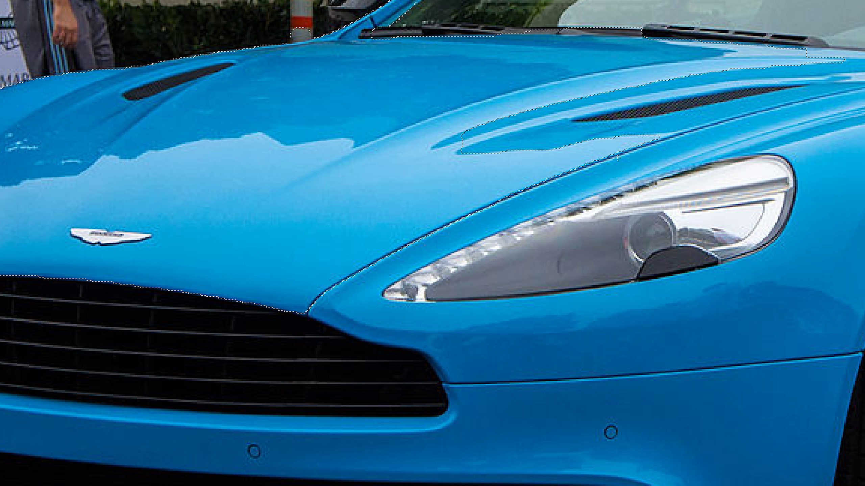
left_click(542, 132)
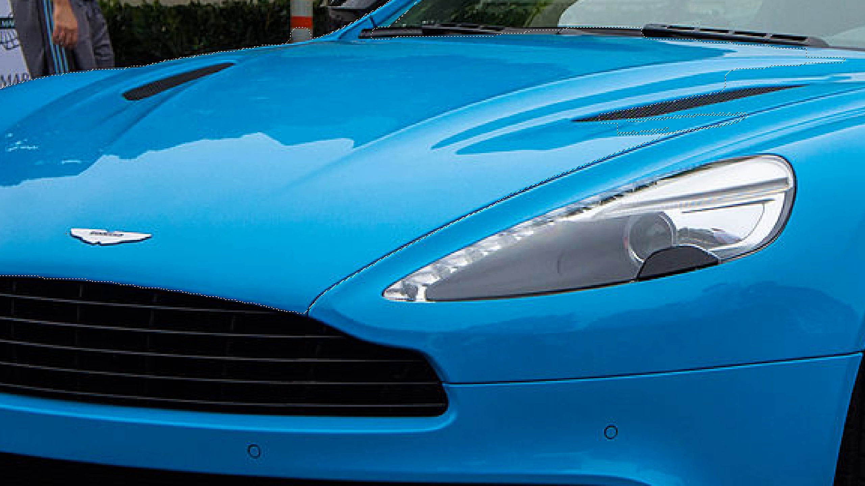
Step: Subtract the winged badge on the hood from the selection
scroll(73, 236, "up", 6)
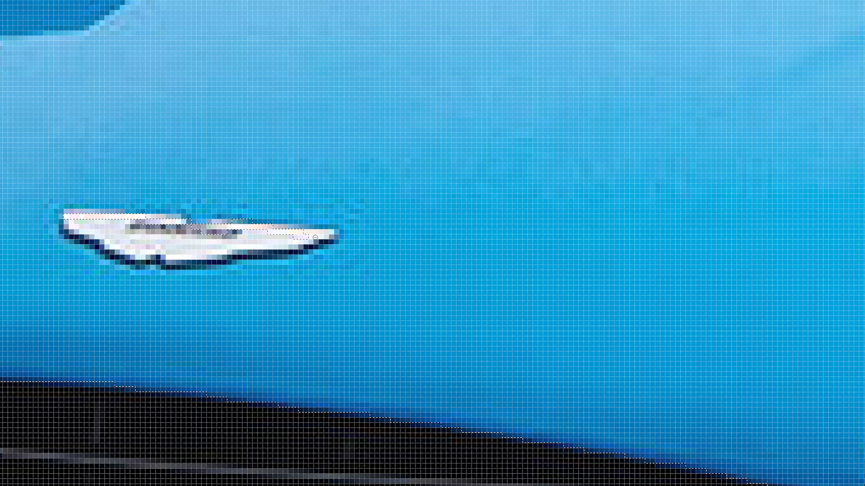
mouse_move(112, 244)
left_mouse_down()
mouse_move(69, 225)
mouse_move(210, 248)
left_mouse_up()
mouse_move(170, 221)
left_mouse_down()
mouse_move(120, 218)
mouse_move(238, 244)
left_mouse_up()
left_click(84, 222)
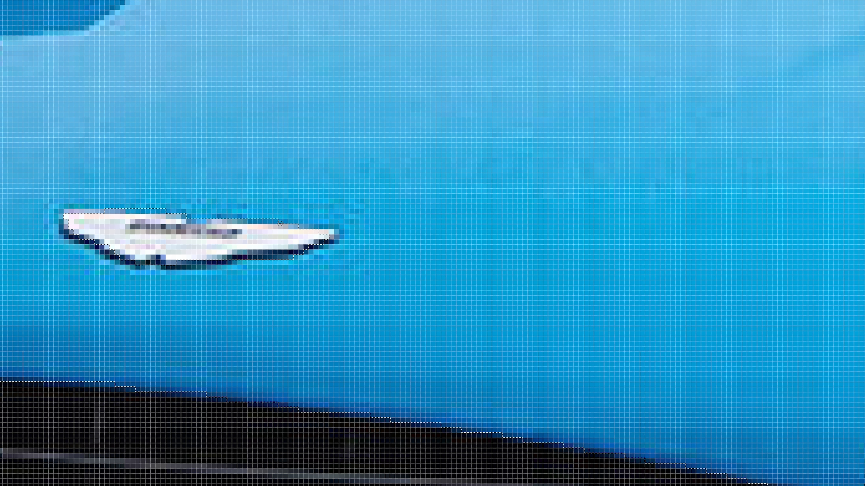
Step: Extend the selection over the remaining blue bodywork, refining its edges around the grille, headlights, bumper, windows, roof pillars and wheels
scroll(231, 242, "down", 3)
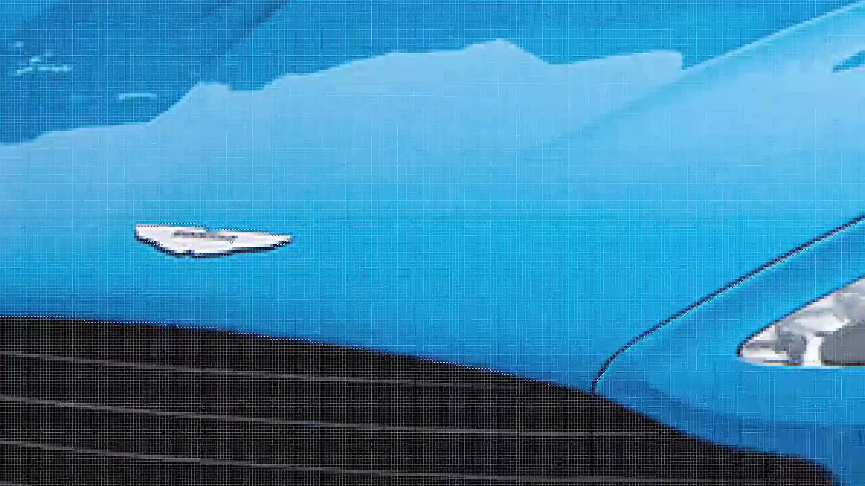
scroll(231, 242, "down", 4)
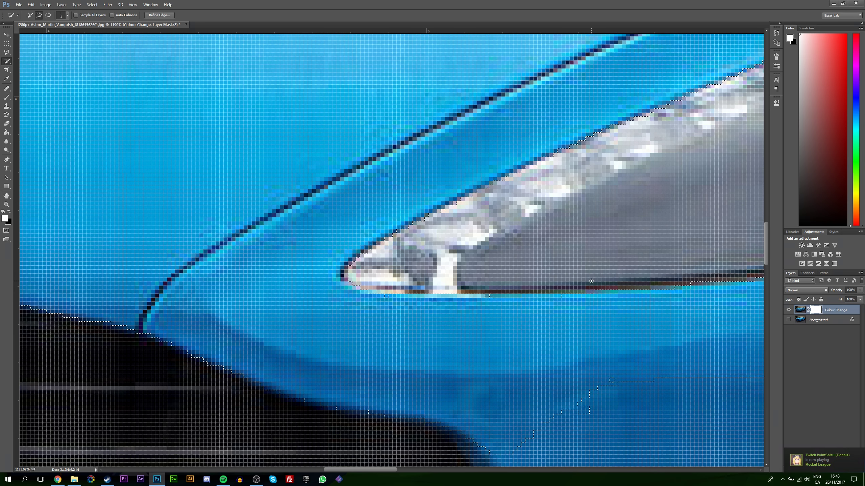
scroll(396, 201, "down", 4)
scroll(254, 397, "down", 2)
scroll(254, 397, "left", 3)
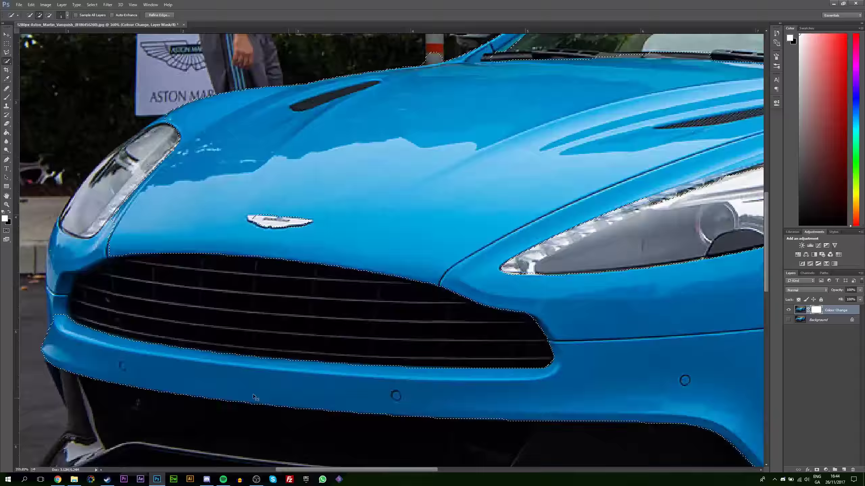
scroll(253, 396, "up", 9)
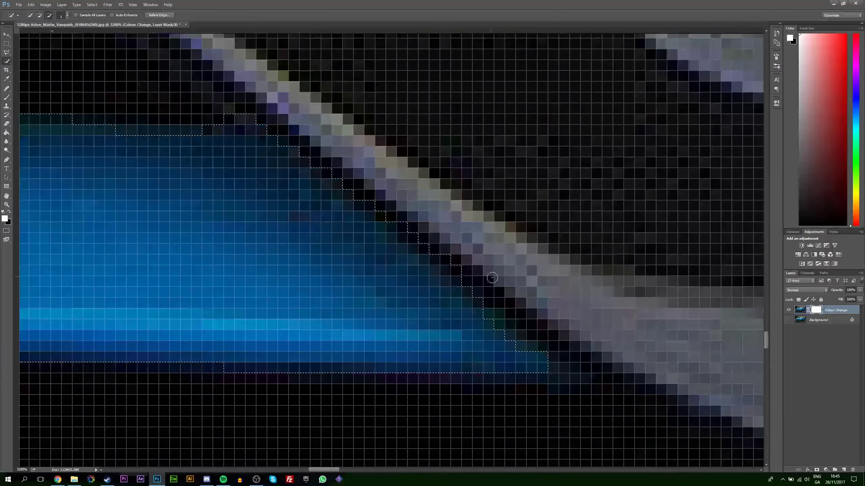
scroll(492, 278, "down", 5)
scroll(493, 278, "down", 3)
scroll(656, 184, "up", 2)
scroll(656, 183, "down", 1)
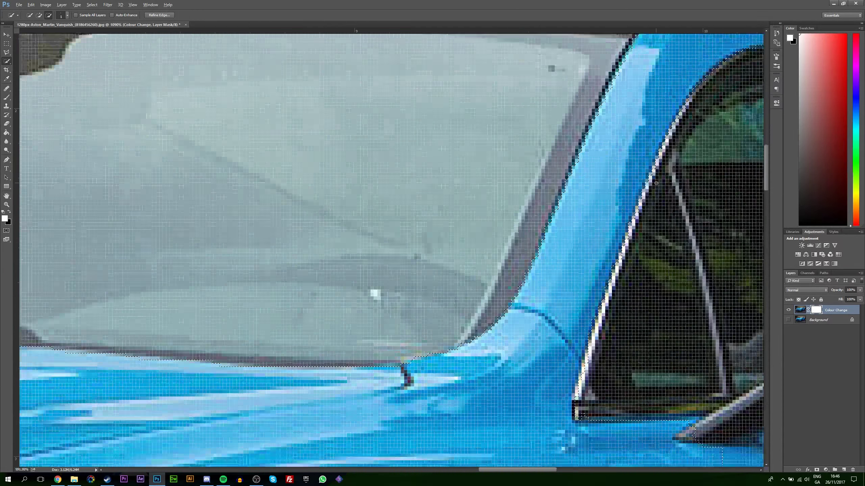
scroll(656, 183, "down", 3)
scroll(656, 183, "up", 3)
scroll(681, 136, "down", 5)
scroll(712, 83, "up", 6)
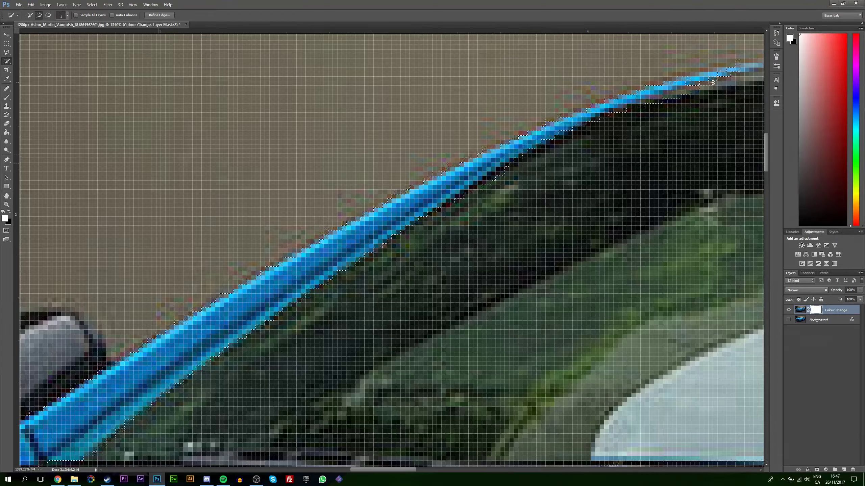
scroll(712, 82, "down", 8)
Step: Invert the selection and brush black on the layer mask over everything outside the blue bodywork
right_click(313, 220)
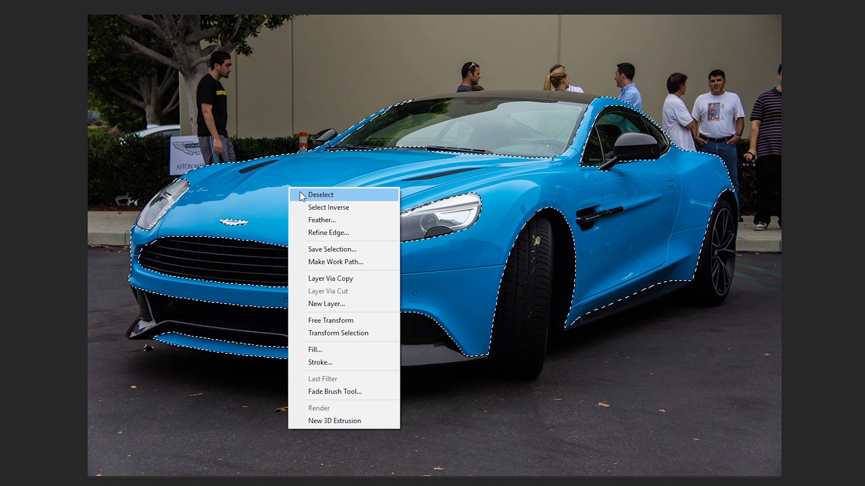
left_click(332, 208)
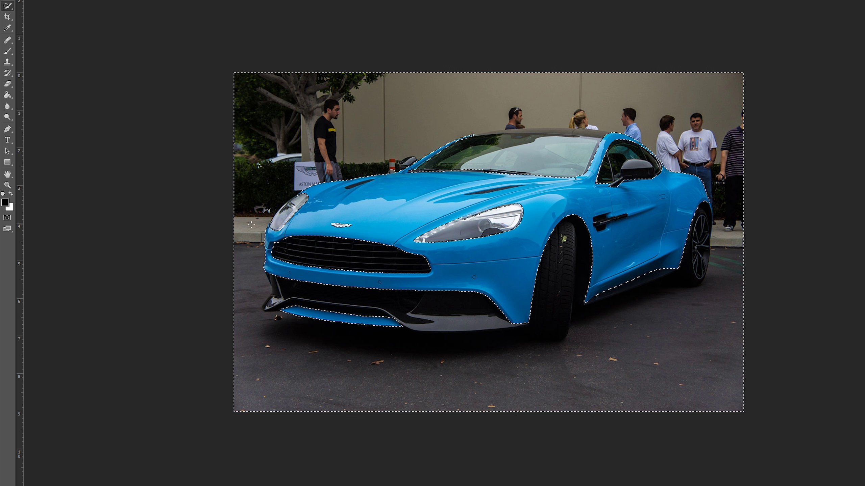
key("b")
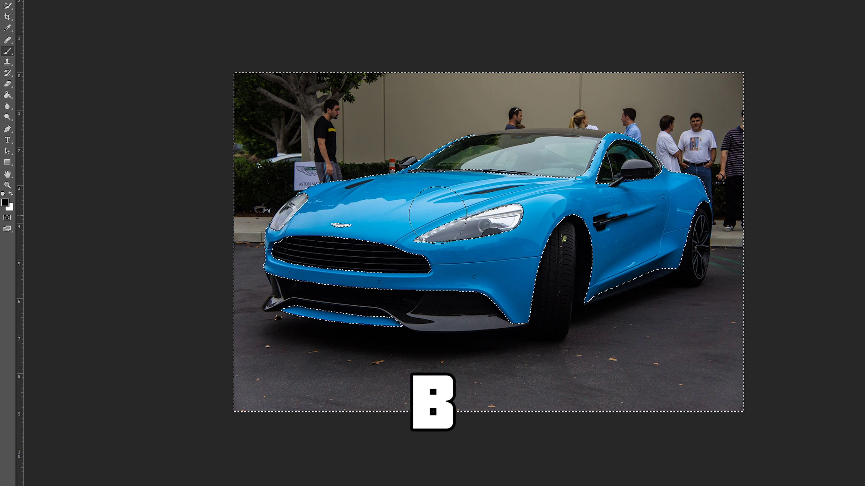
mouse_move(299, 150)
left_mouse_down()
mouse_move(246, 233)
mouse_move(272, 338)
mouse_move(244, 398)
mouse_move(349, 398)
mouse_move(318, 348)
mouse_move(193, 318)
mouse_move(278, 273)
mouse_move(715, 232)
mouse_move(207, 216)
mouse_move(201, 170)
mouse_move(151, 128)
mouse_move(380, 101)
mouse_move(729, 407)
left_mouse_up()
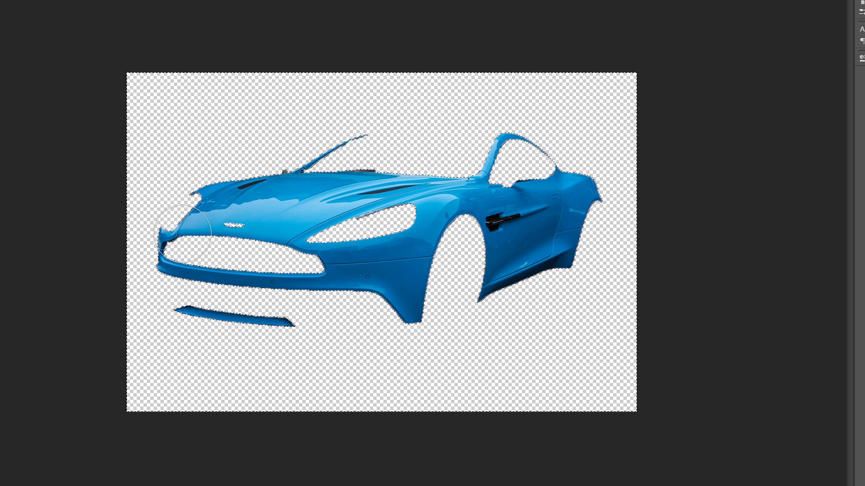
Step: Clear the selection and make the Background layer visible again
key("ctrl+d")
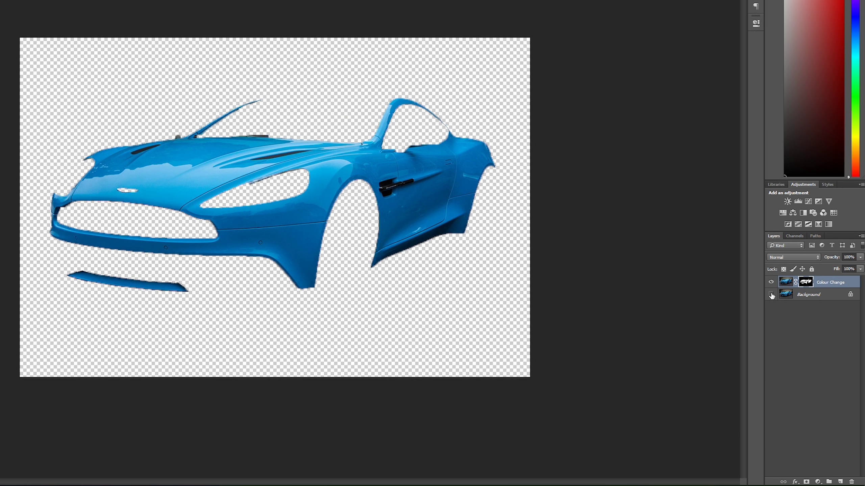
left_click(772, 294)
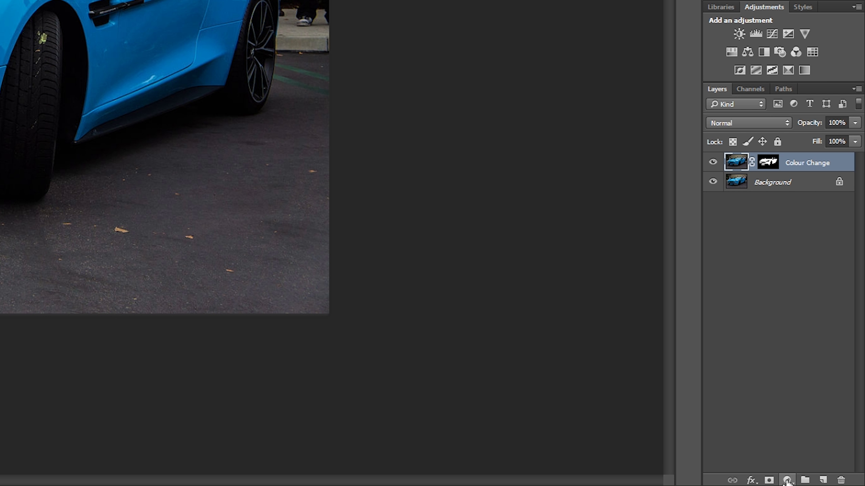
Step: Add a Hue/Saturation adjustment layer and clip it to the Colour Change layer
left_click(788, 481)
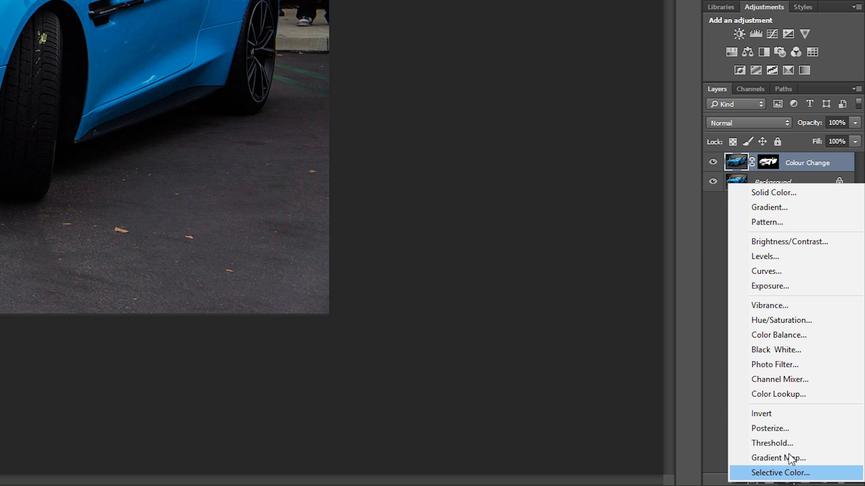
left_click(777, 321)
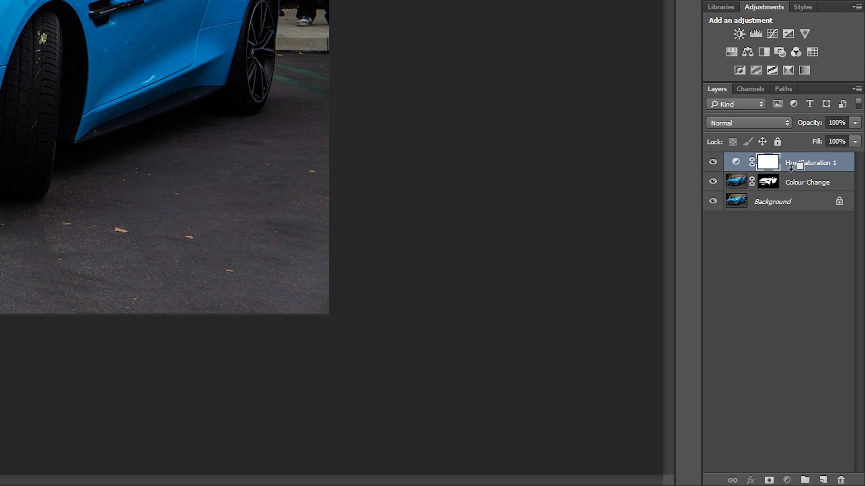
left_click_drag(790, 167, 799, 166)
key("ctrl+alt+g")
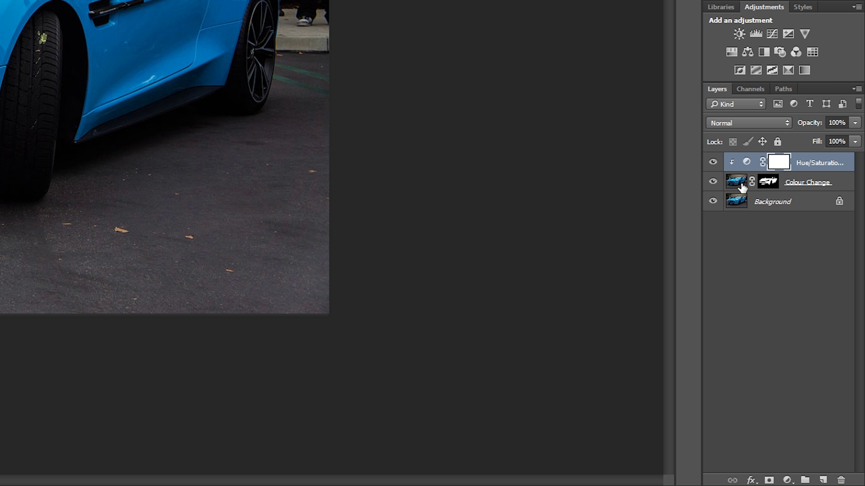
Step: Open the Hue/Saturation adjustment's properties and enable Colorize
left_click(746, 164)
double_click(729, 159)
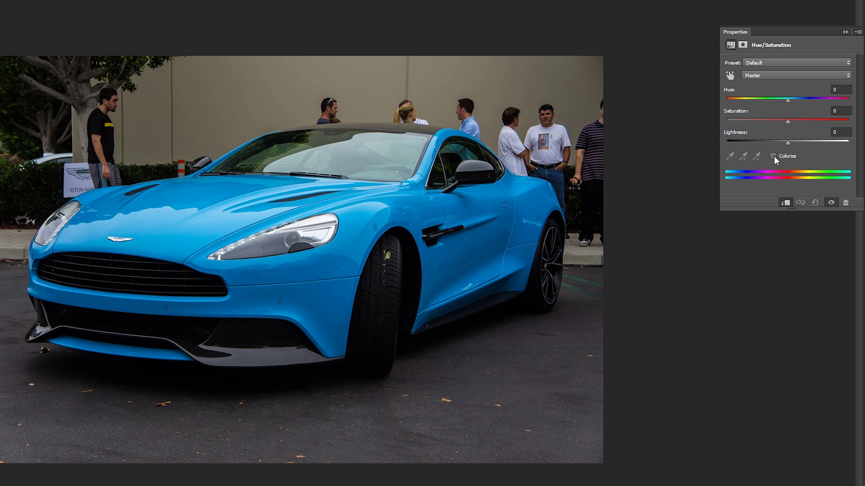
left_click(773, 156)
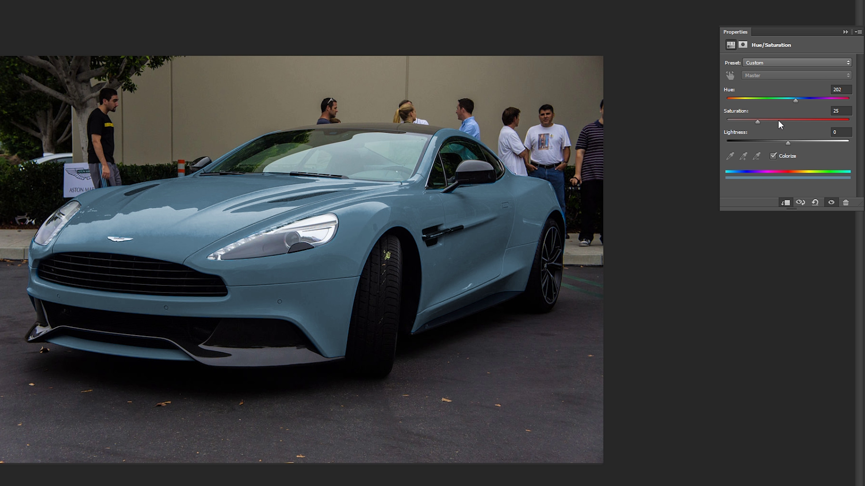
Step: Shift the Hue/Saturation adjustment's hue to a bright green and raise its saturation to 98
left_click_drag(792, 99, 796, 122)
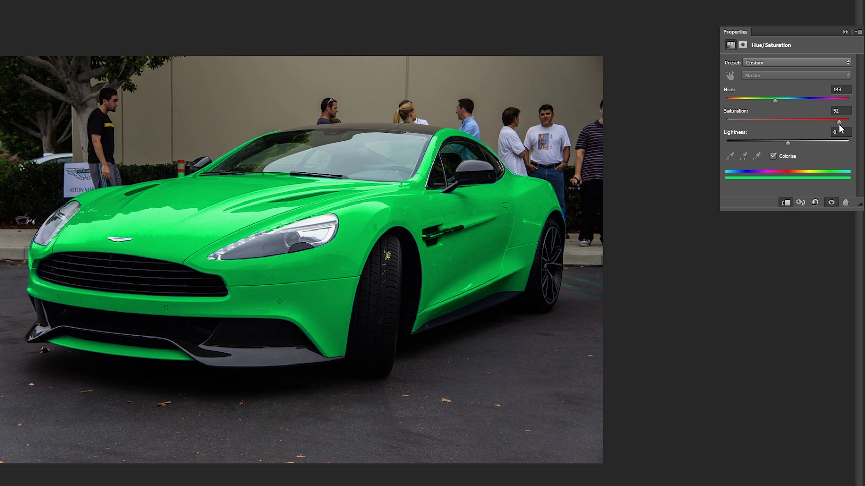
left_click_drag(840, 127, 846, 128)
mouse_move(785, 103)
left_mouse_down()
mouse_move(827, 103)
mouse_move(789, 103)
left_mouse_up()
Step: Brush black on the Colour Change layer mask along the near headlight's upper edge, using a 13 px brush at 100% hardness
key("ctrl+plus")
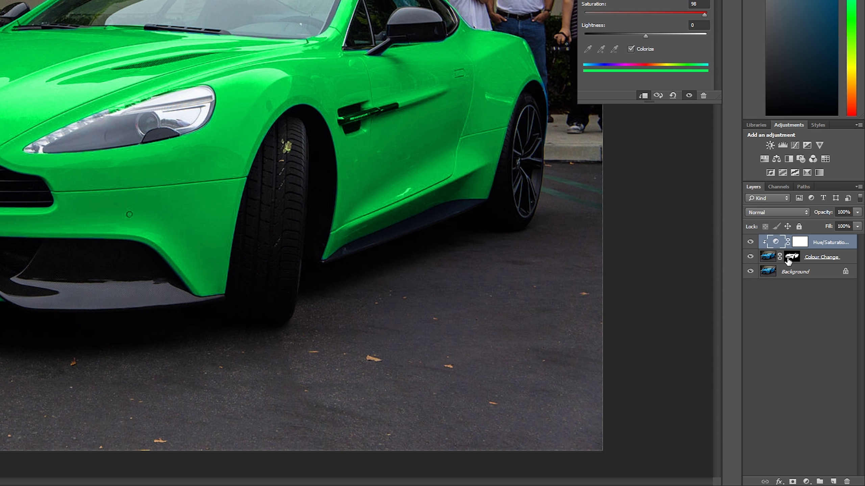
left_click(795, 261)
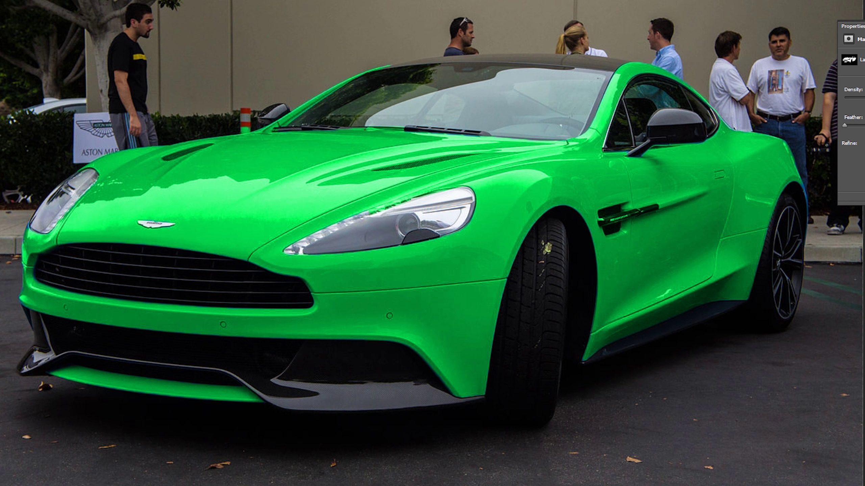
scroll(363, 213, "up", 5)
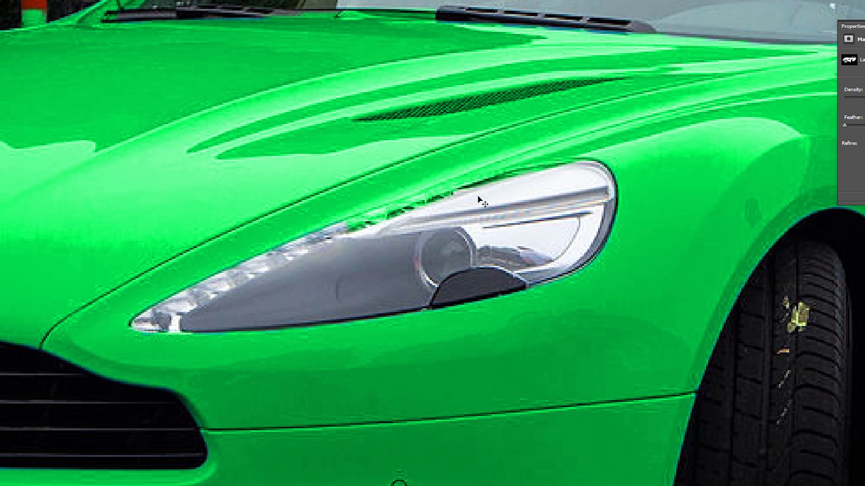
scroll(432, 209, "up", 2)
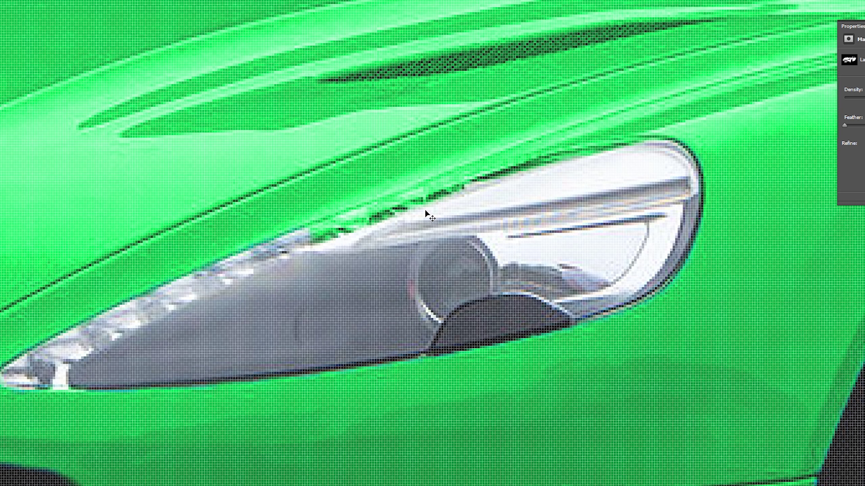
key("b")
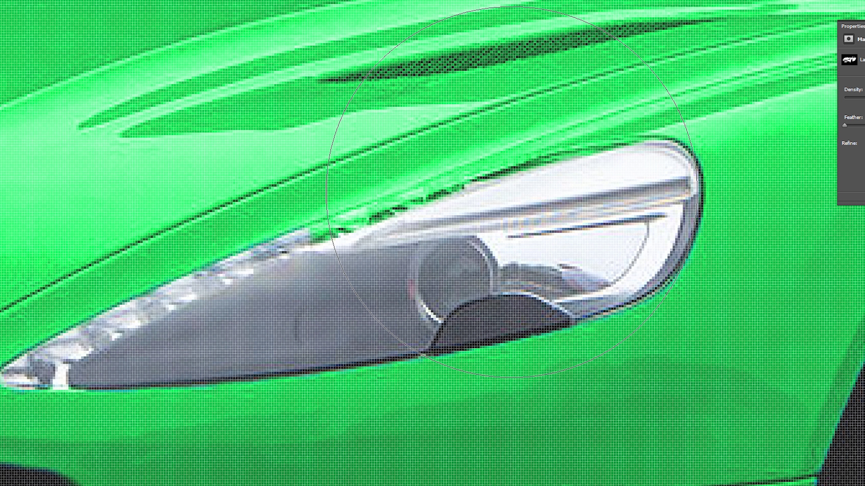
right_click(515, 192)
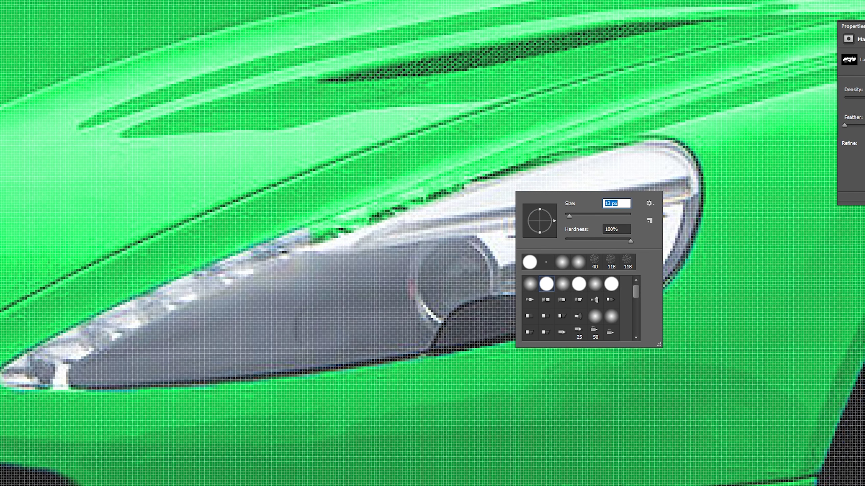
left_click_drag(318, 244, 365, 229)
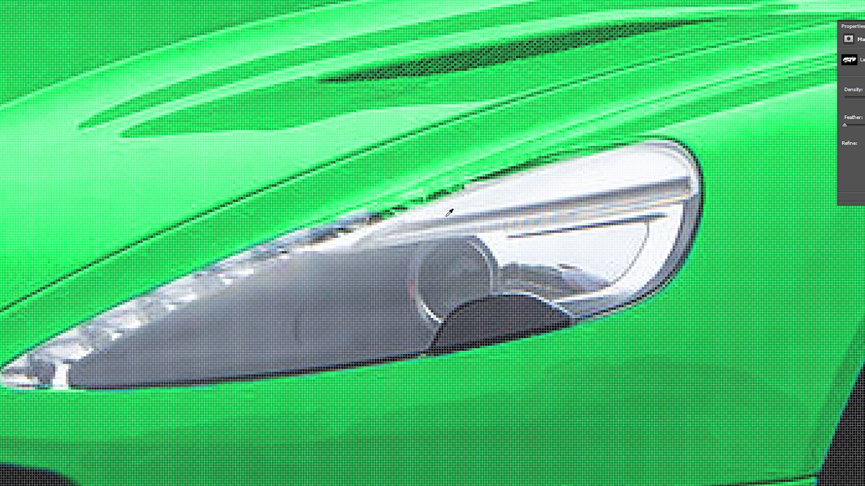
scroll(478, 204, "up", 2)
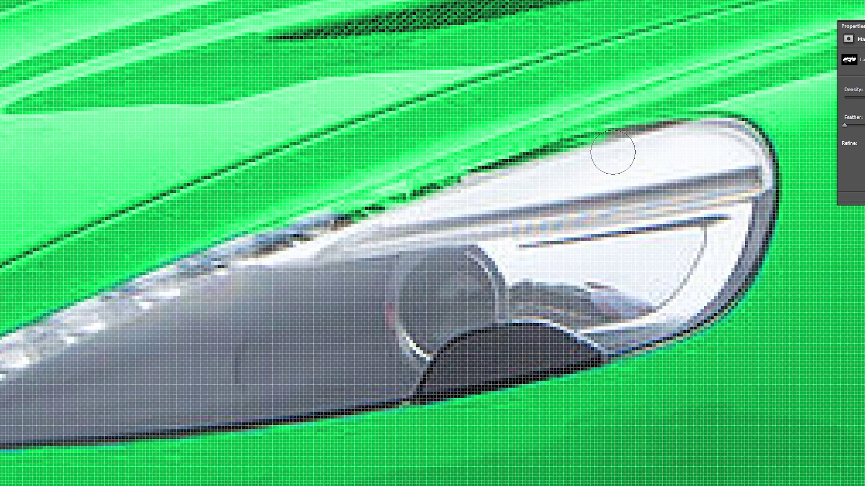
mouse_move(533, 169)
left_mouse_down()
mouse_move(443, 191)
mouse_move(337, 235)
mouse_move(367, 223)
left_mouse_up()
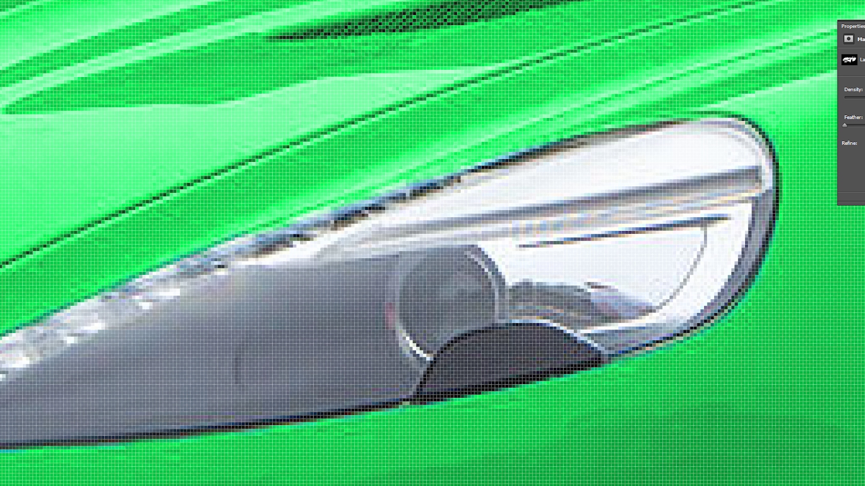
Step: Brush white on the Colour Change layer mask over the whole near headlight to extend the green tint across it
mouse_move(286, 255)
left_mouse_down()
mouse_move(354, 431)
mouse_move(255, 223)
mouse_move(427, 409)
mouse_move(338, 292)
mouse_move(452, 367)
mouse_move(375, 266)
mouse_move(367, 296)
mouse_move(676, 363)
mouse_move(441, 362)
mouse_move(67, 402)
mouse_move(640, 311)
mouse_move(470, 319)
mouse_move(379, 311)
mouse_move(194, 260)
mouse_move(174, 280)
mouse_move(226, 337)
mouse_move(369, 359)
mouse_move(426, 257)
mouse_move(663, 214)
mouse_move(697, 165)
mouse_move(623, 158)
mouse_move(698, 132)
left_mouse_up()
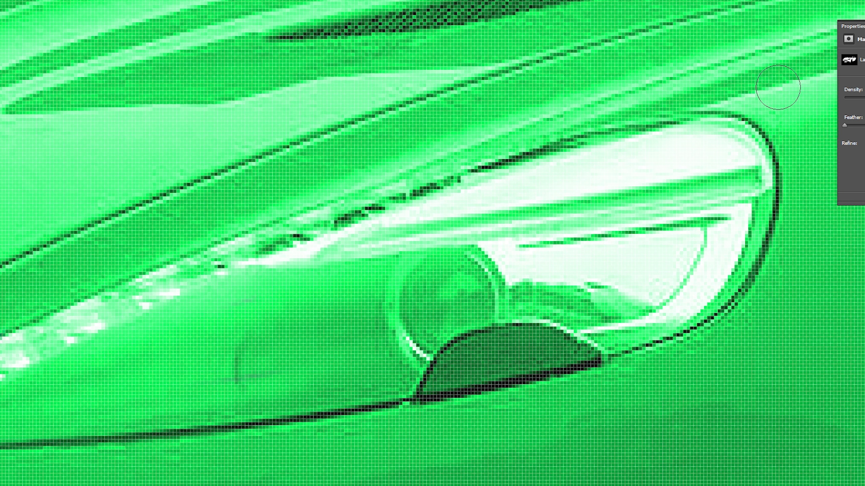
scroll(674, 187, "down", 1)
scroll(676, 184, "down", 5)
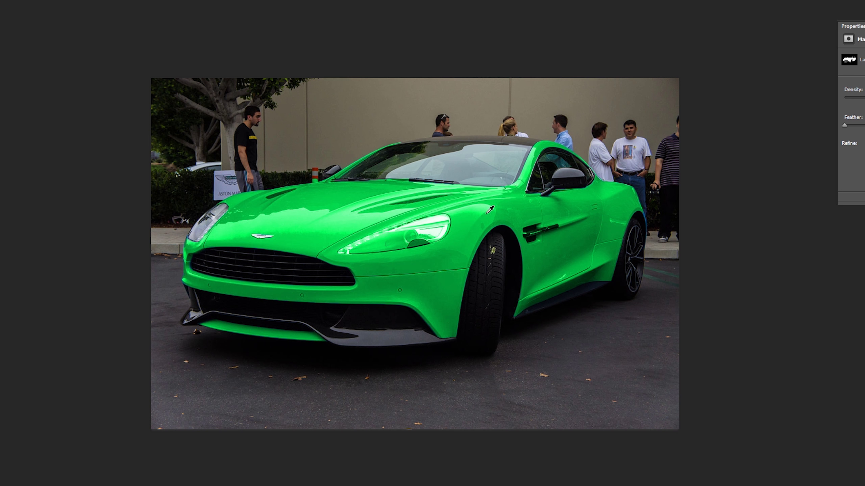